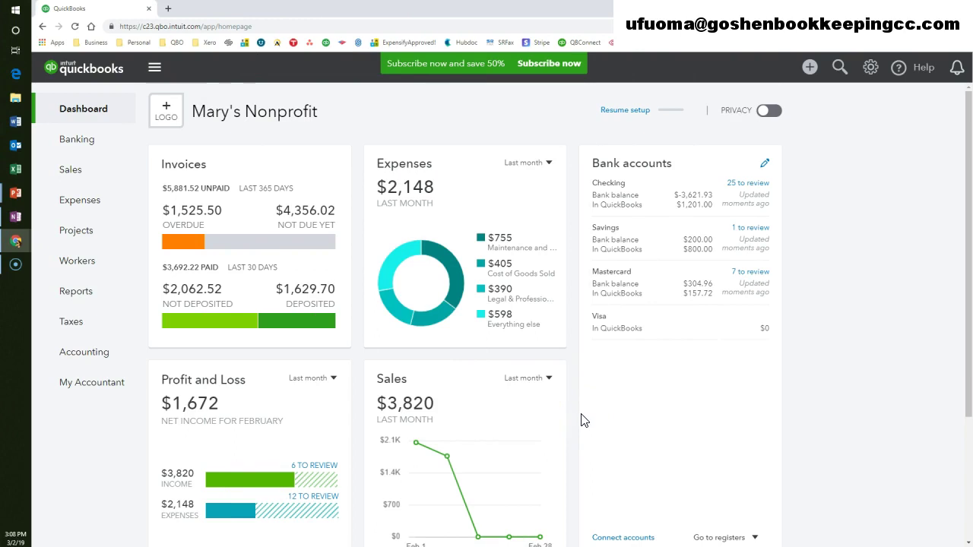
- Start a new estimate and choose the existing customer by entering the customer's full name
click(575, 417)
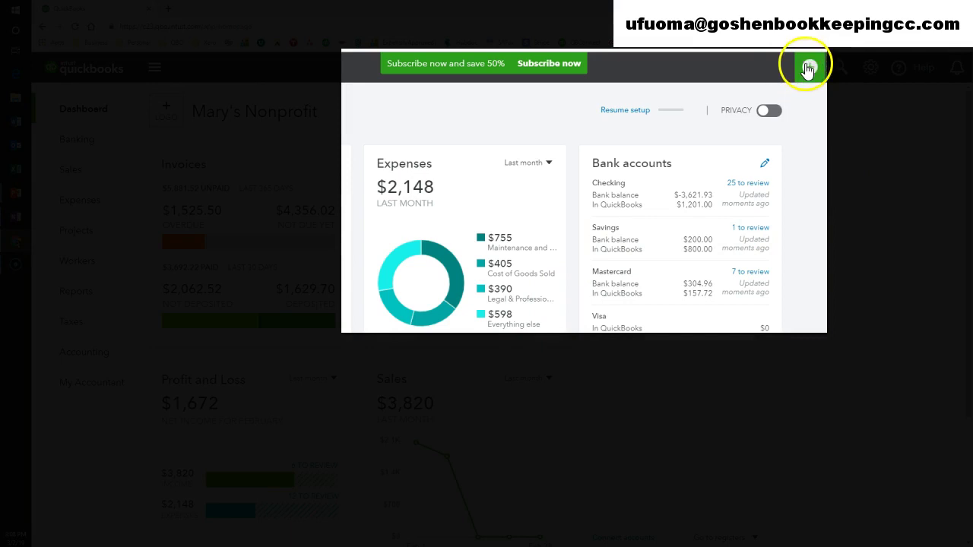
click(810, 67)
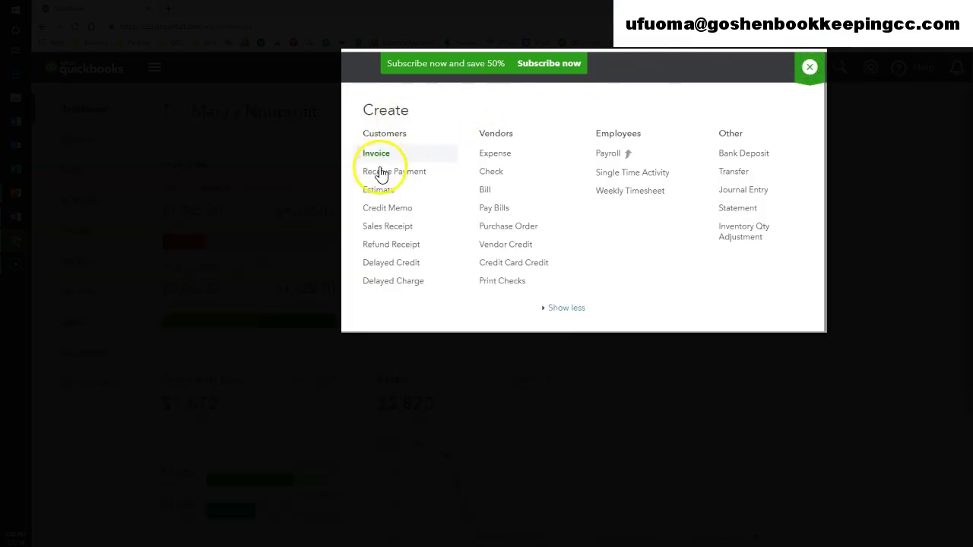
click(374, 196)
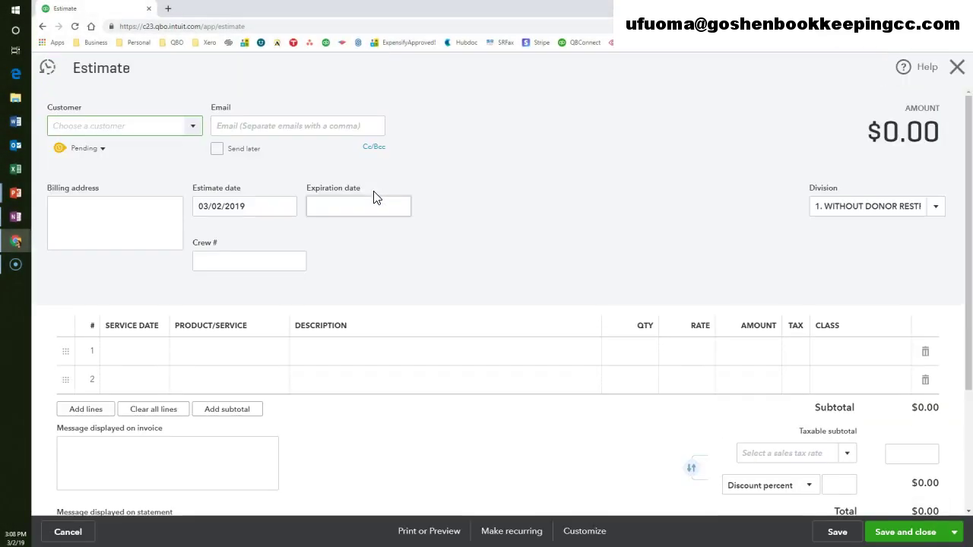
click(177, 131)
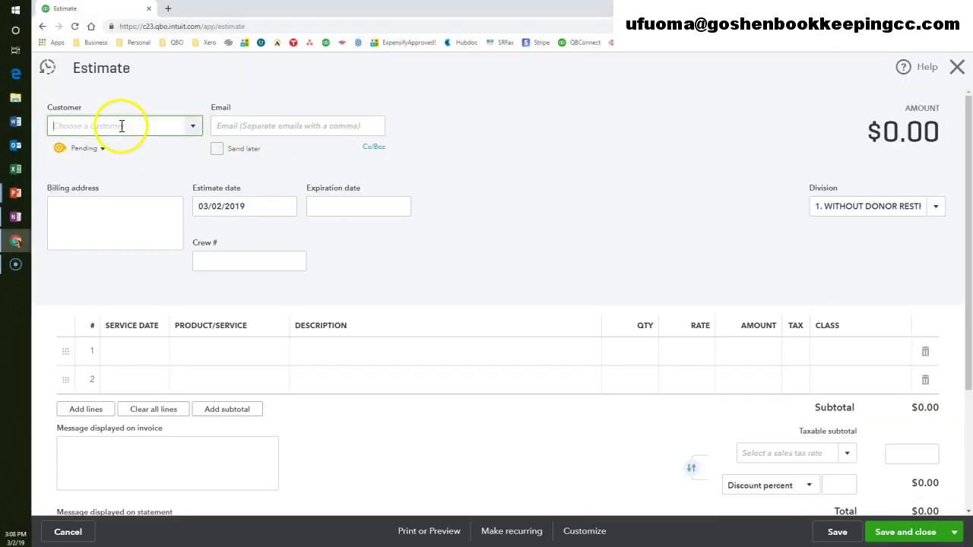
text(John Doe)
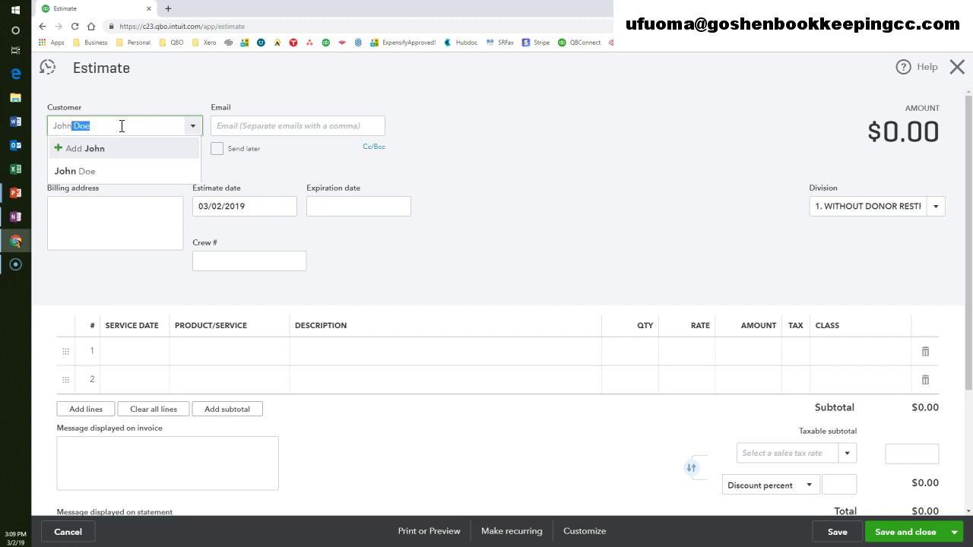
click(125, 171)
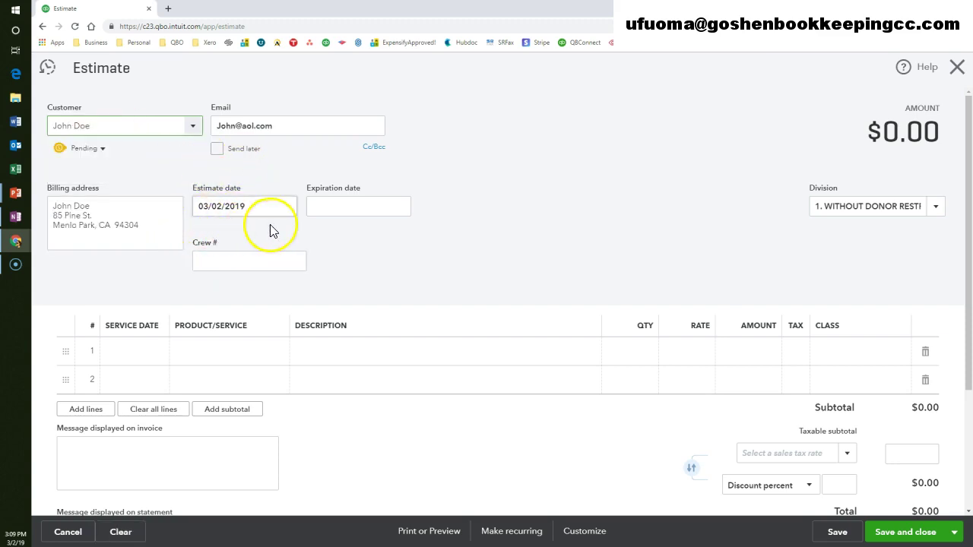
- Set the estimate's status to Pending
click(95, 151)
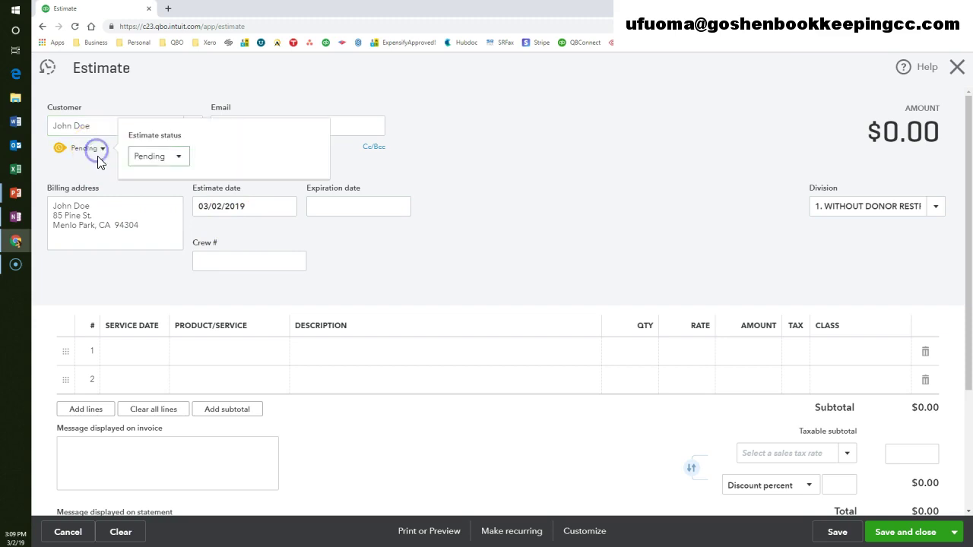
click(160, 157)
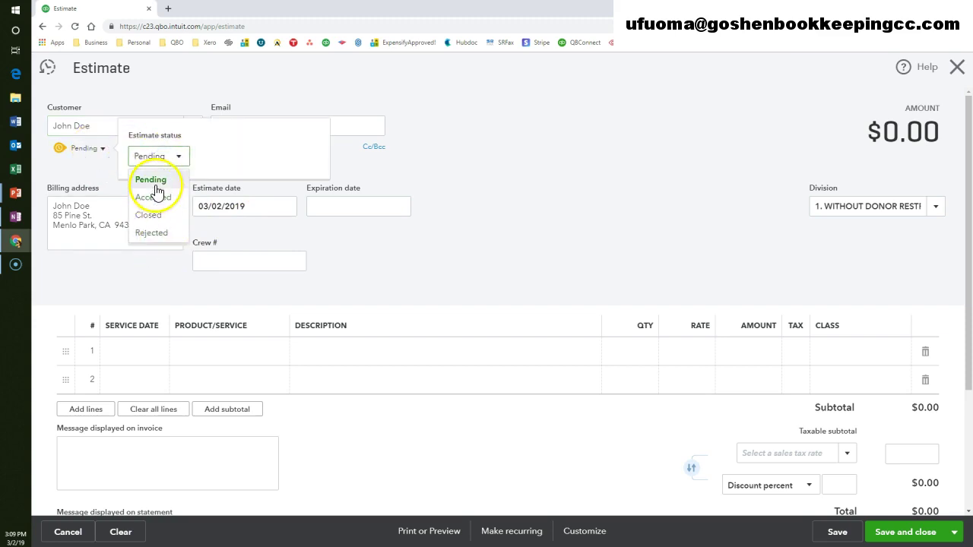
click(155, 182)
click(464, 201)
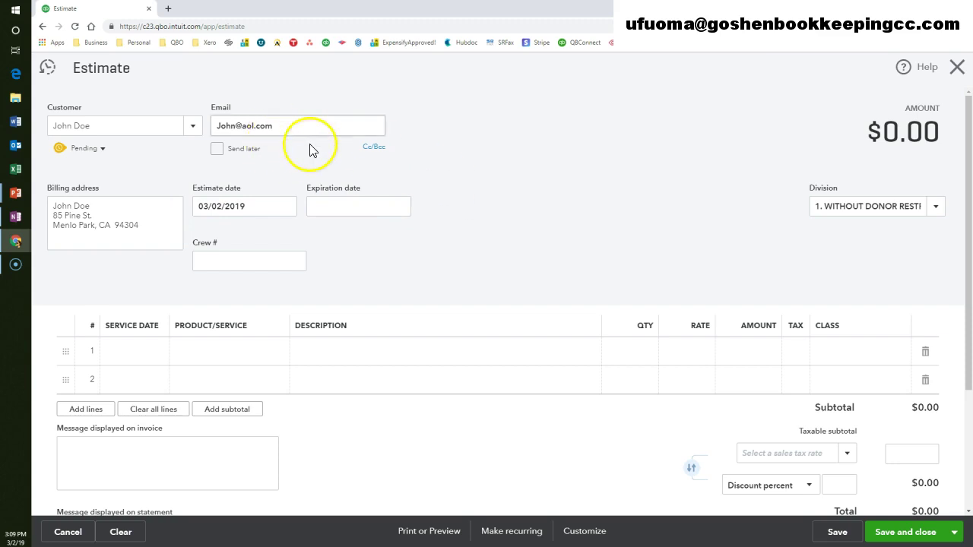
click(375, 149)
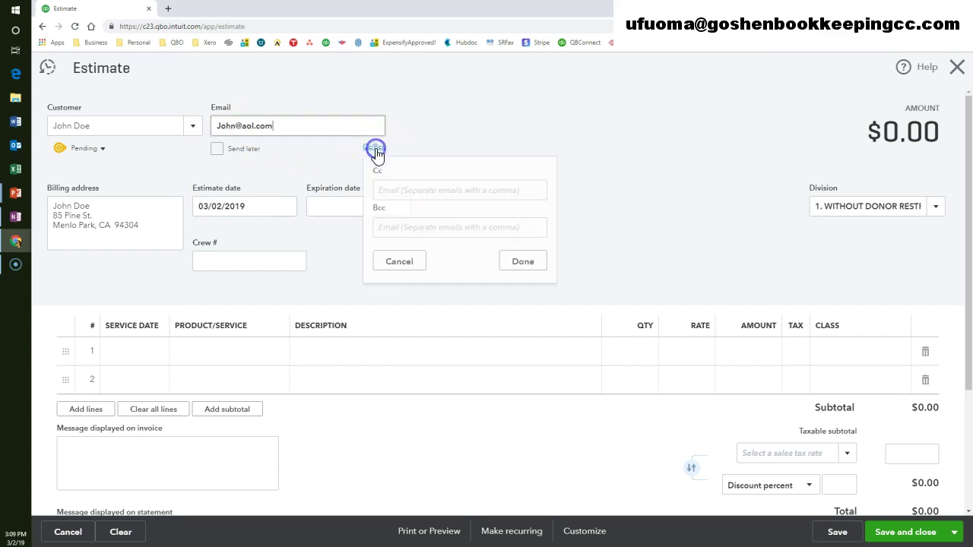
click(391, 190)
click(390, 227)
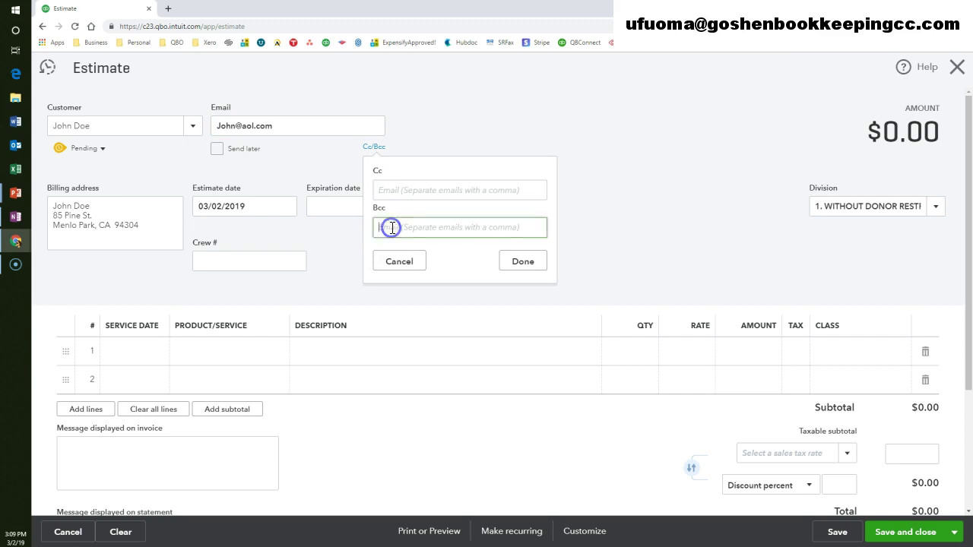
click(399, 262)
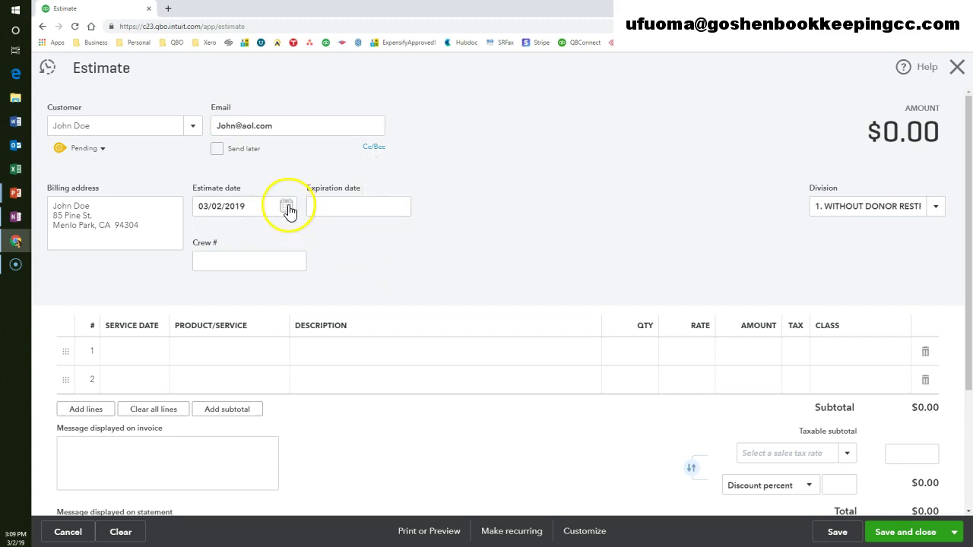
- Set the estimate's expiration date to 03/16/2019 and its division to 1. WITHOUT DONOR RESTRICTIONS
click(403, 207)
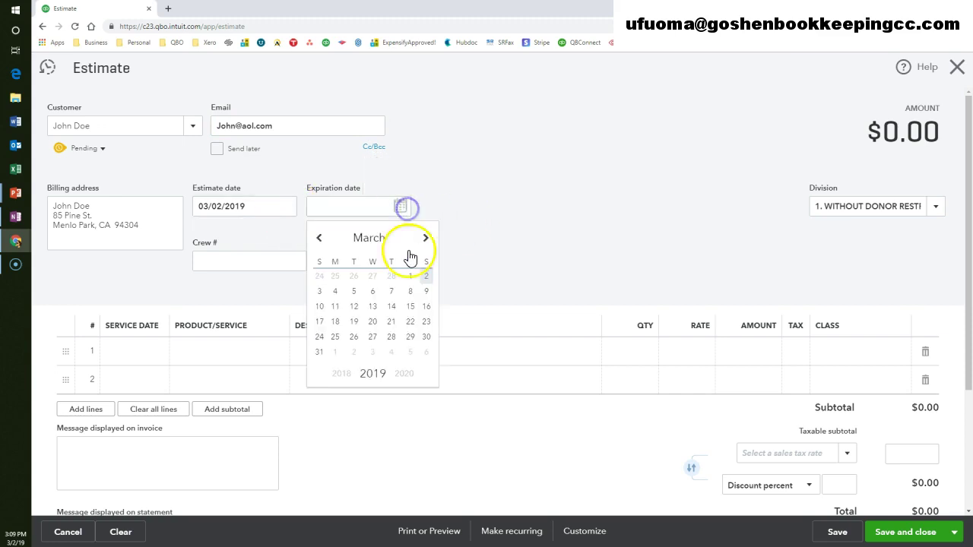
click(426, 307)
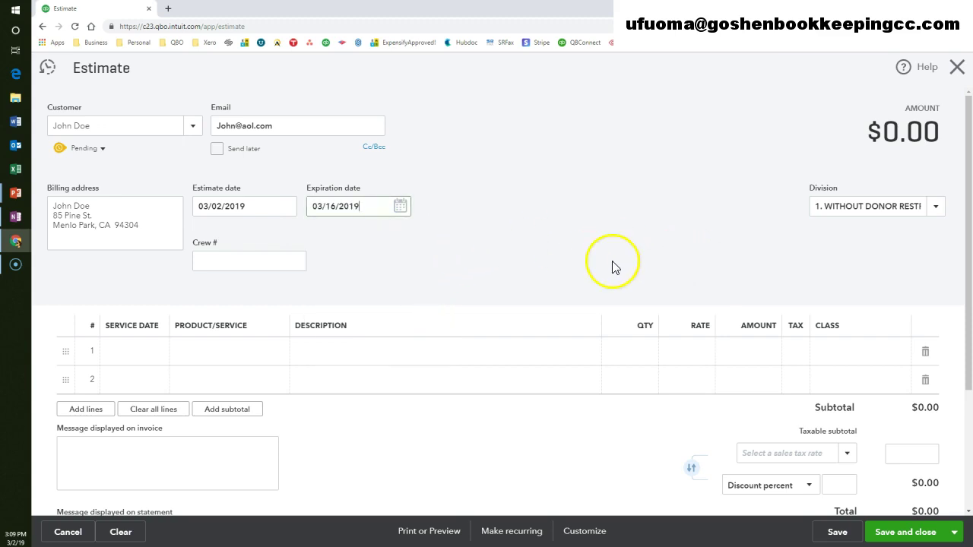
click(932, 211)
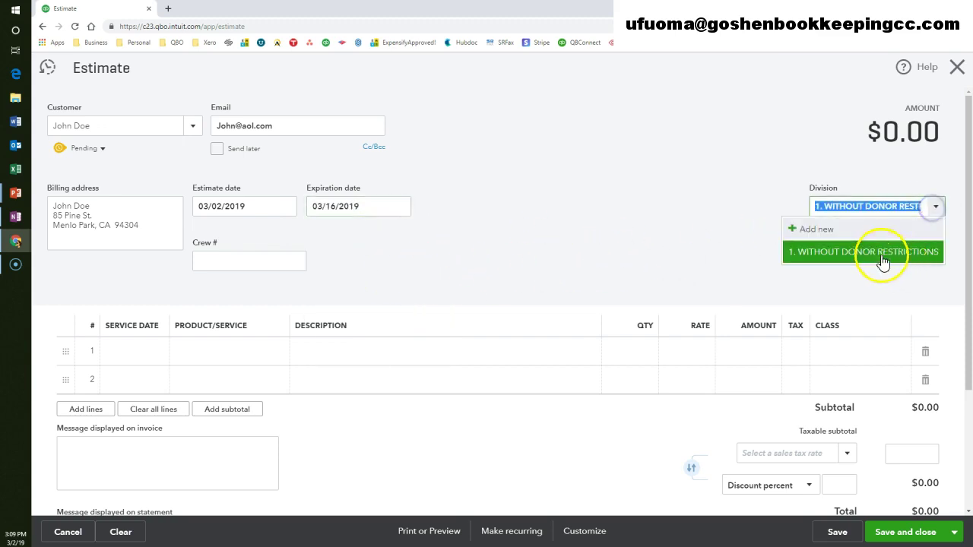
click(853, 260)
scroll(524, 292, down, 1)
scroll(455, 281, down, 1)
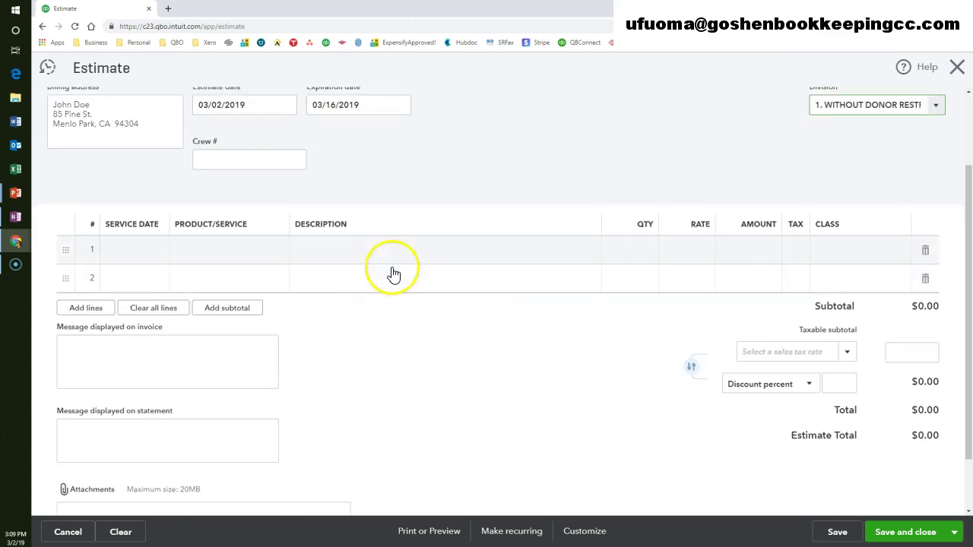
scroll(462, 263, up, 2)
click(940, 211)
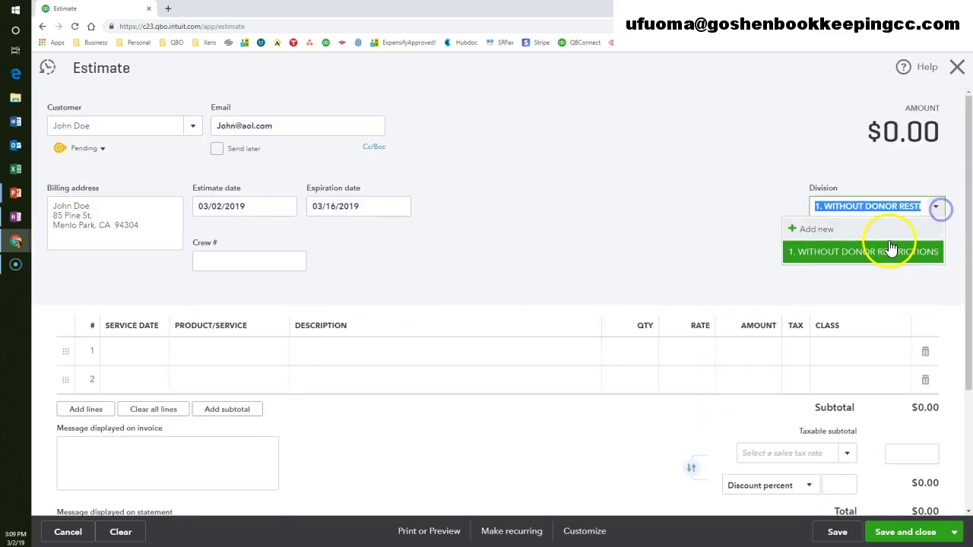
click(813, 260)
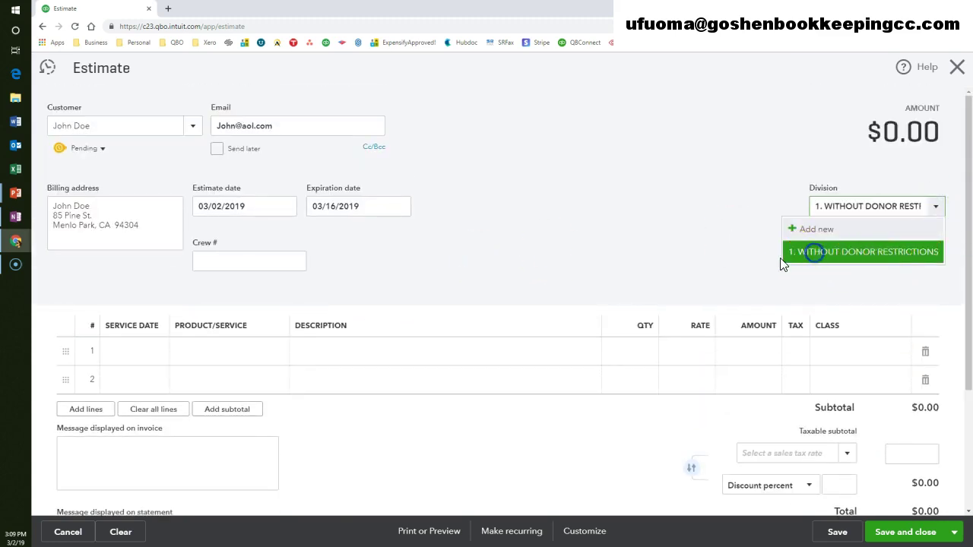
- Fill line 1 with the service date 03/16/2019 and the product/service Fellowship Hall Rental
click(119, 353)
click(153, 354)
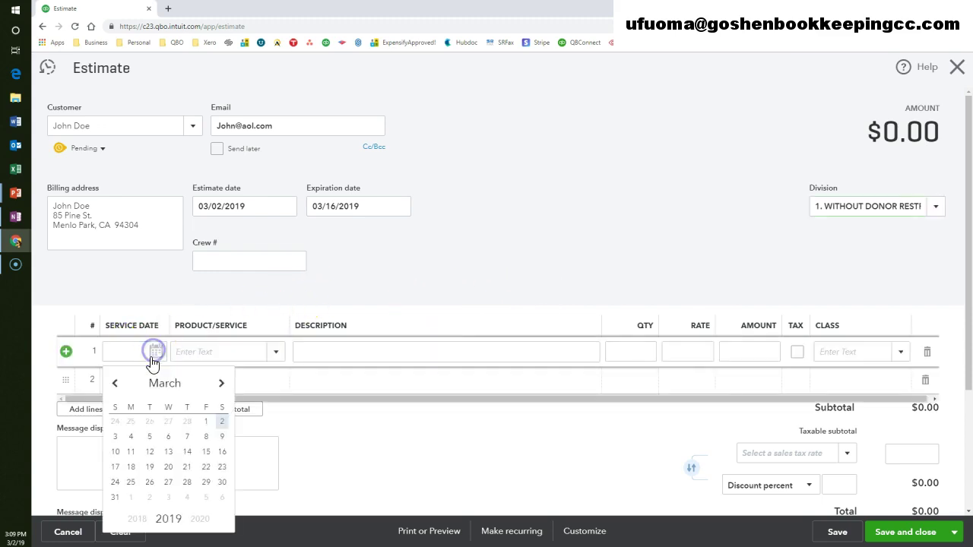
click(220, 452)
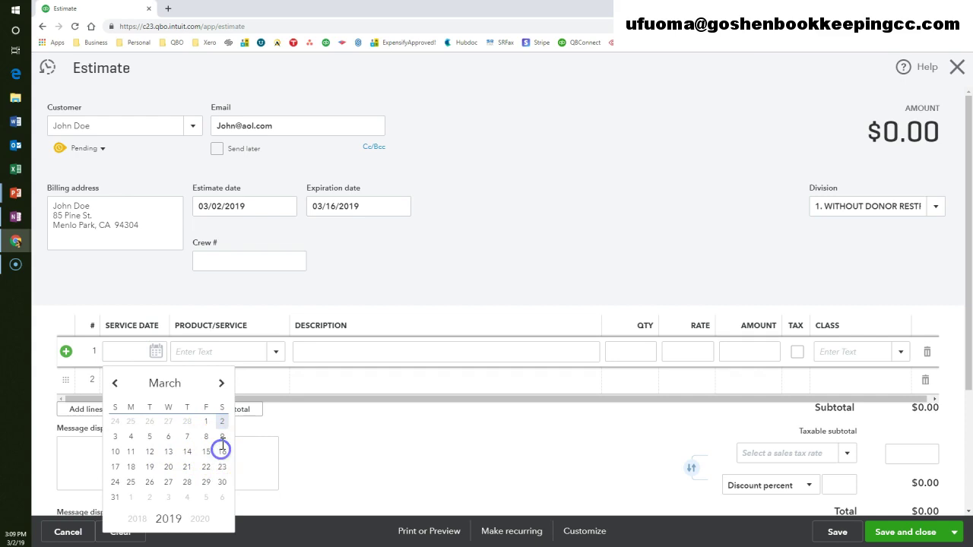
click(236, 352)
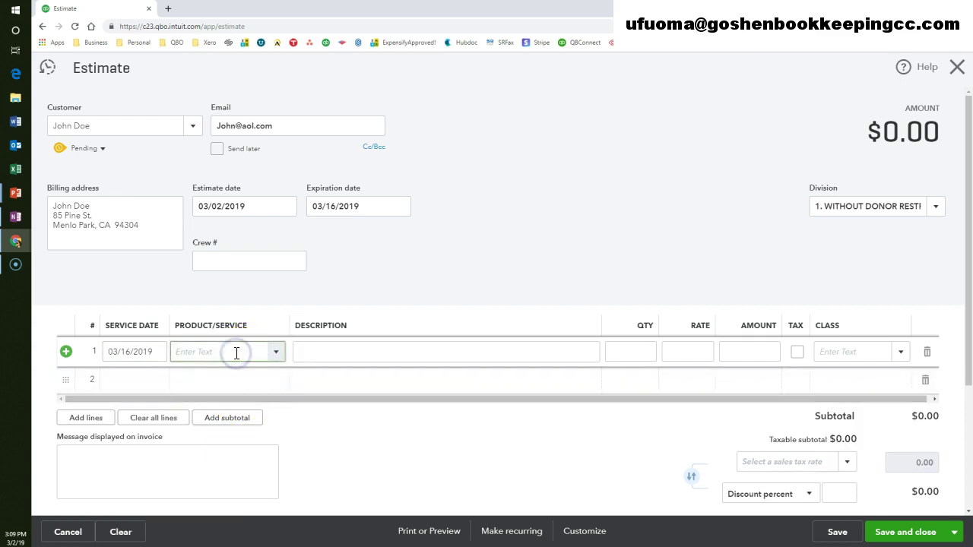
text(Fe)
click(277, 391)
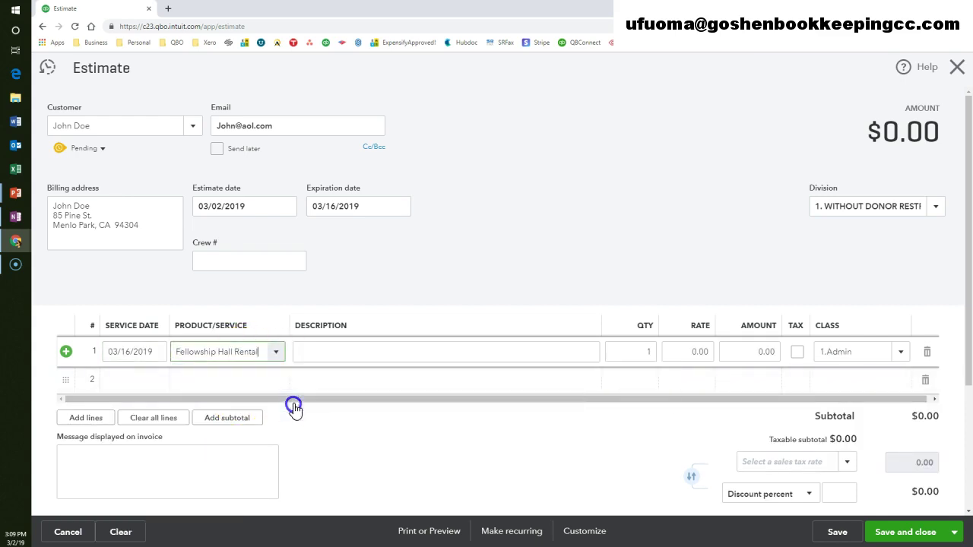
- Describe line 1 as "Rent Fellowship Hall for 3 hours for funeral" with quantity 3 and rate 200
click(337, 351)
text(Rent Fellowship Hall for 3 hours for funeral)
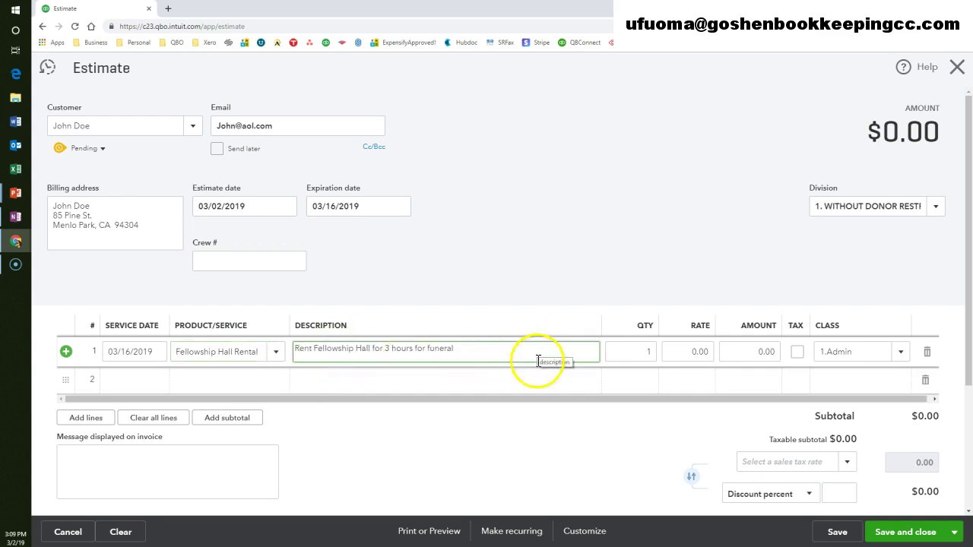
click(642, 349)
text(3)
key(Tab)
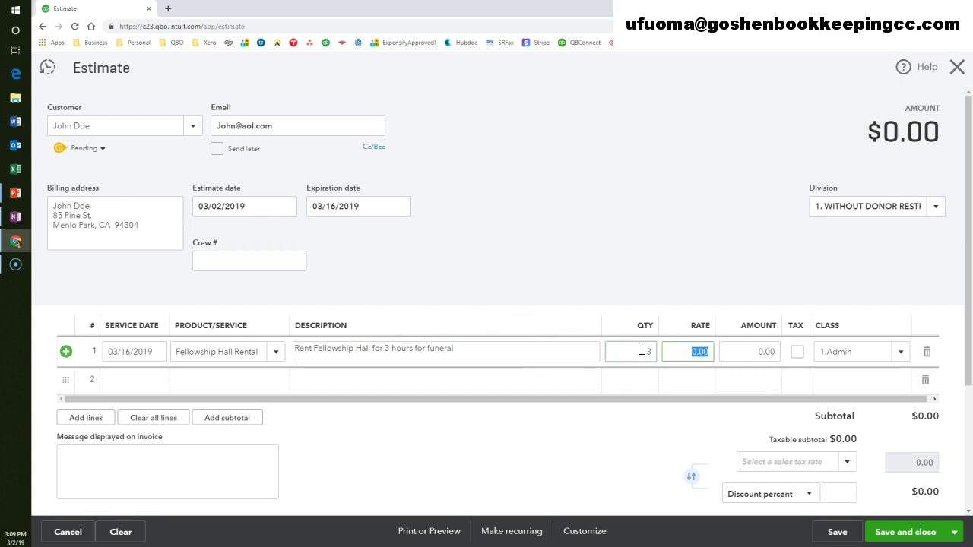
text(2)
key(Tab)
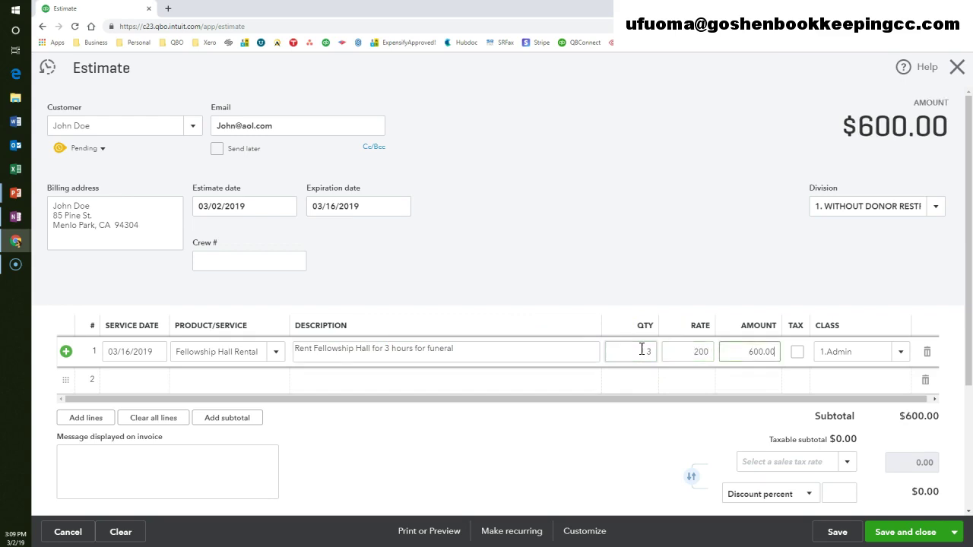
click(901, 354)
click(451, 423)
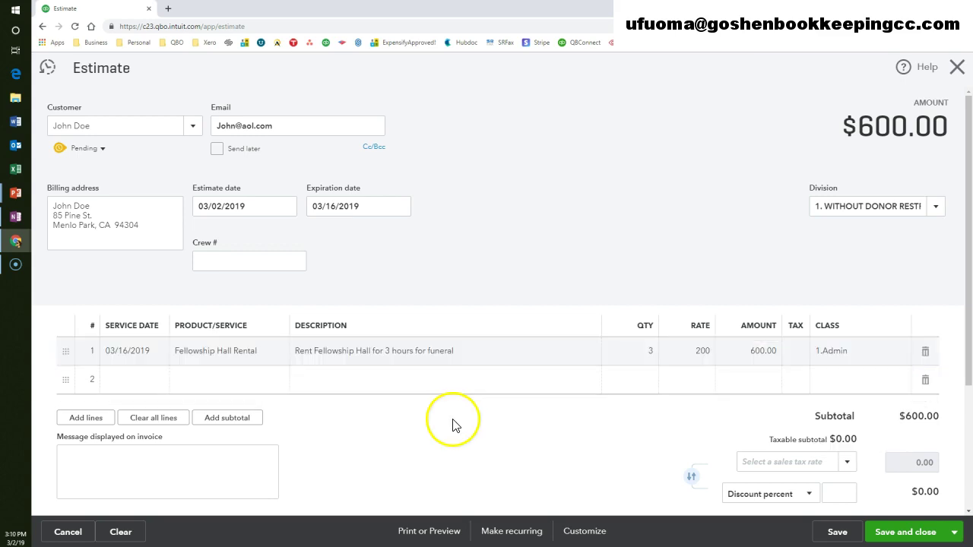
- Open the print preview of the completed estimate
scroll(448, 426, down, 2)
scroll(449, 425, down, 1)
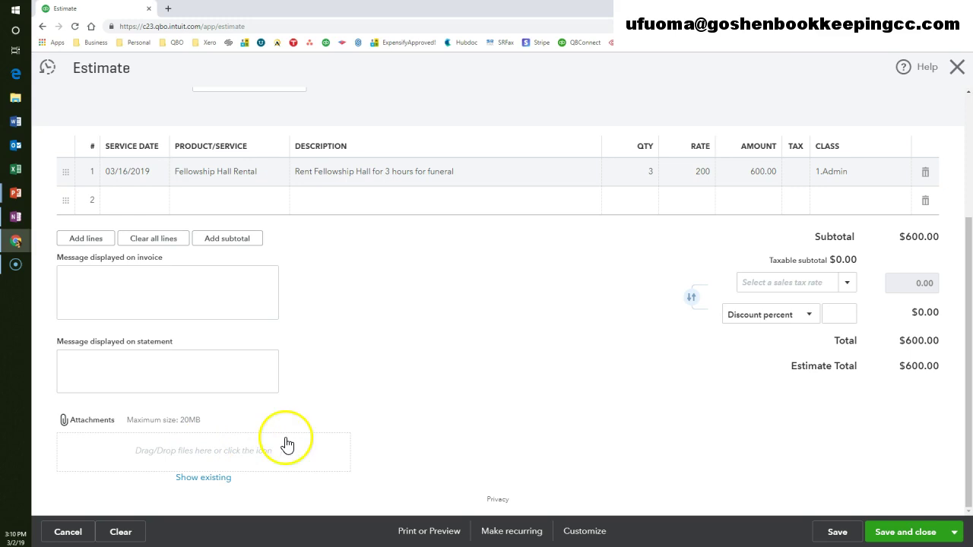
click(408, 533)
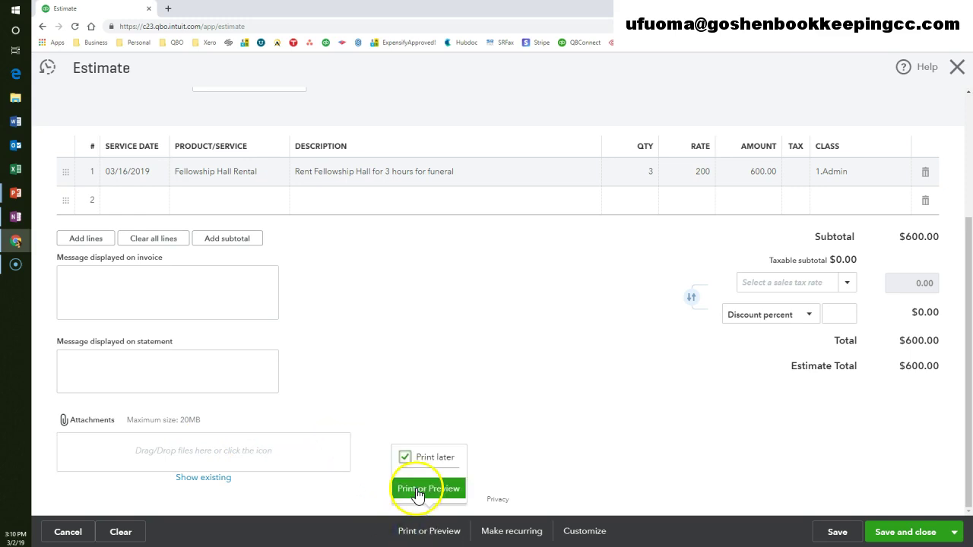
click(417, 494)
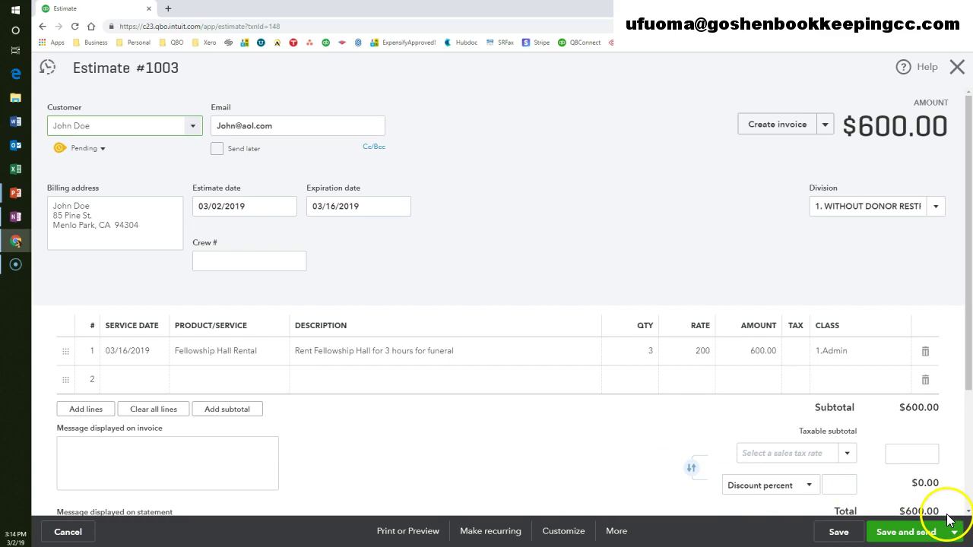
- Save the estimate and email it to the customer with the default subject and message
click(921, 534)
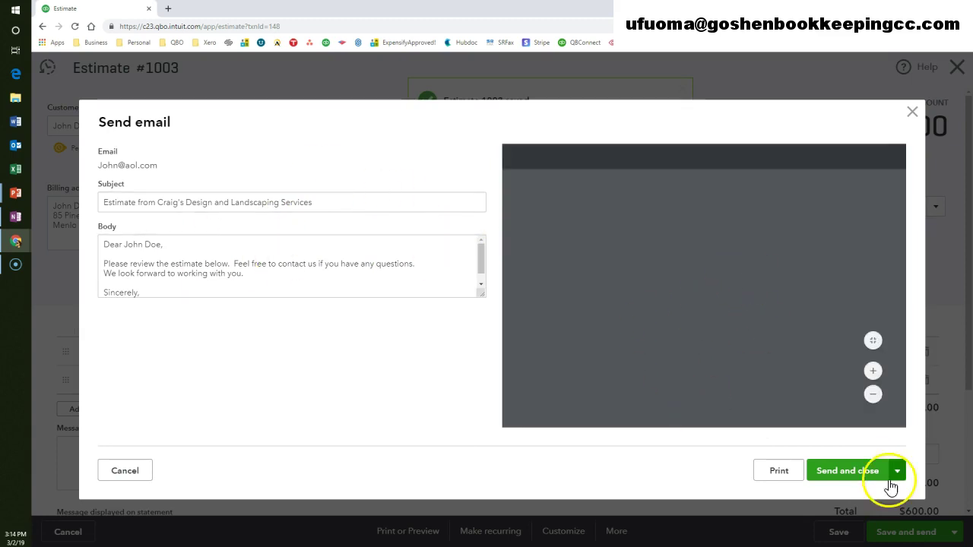
click(849, 471)
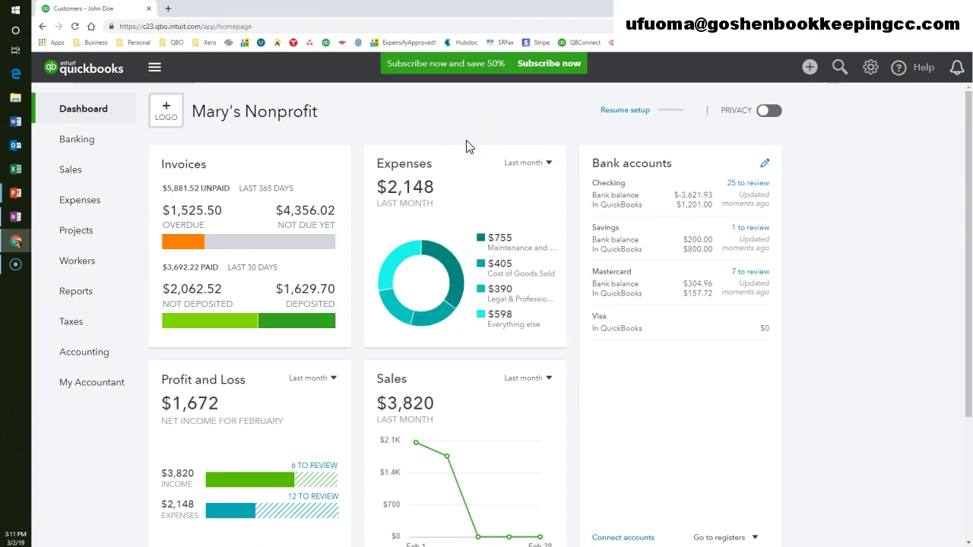
- Open the list of all sales transactions
mouse_move(81, 177)
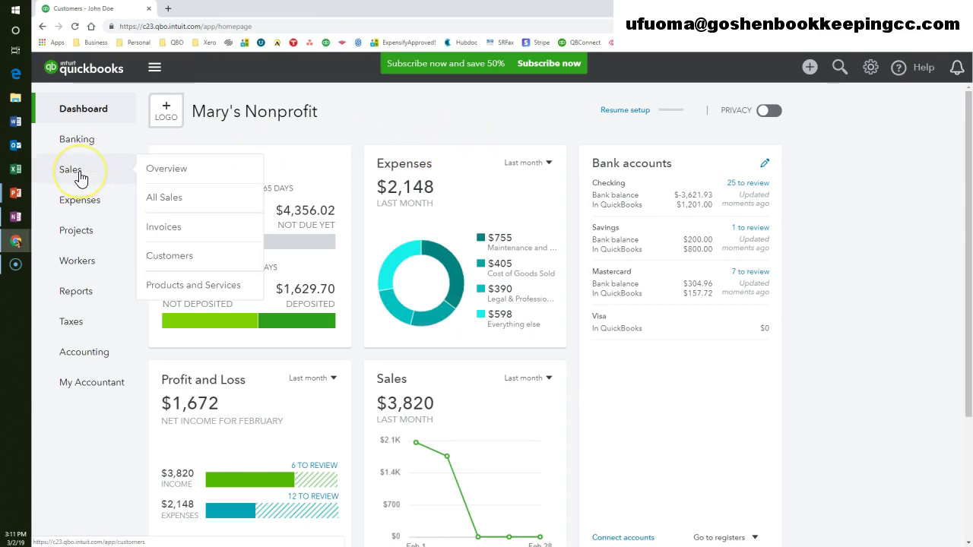
click(88, 176)
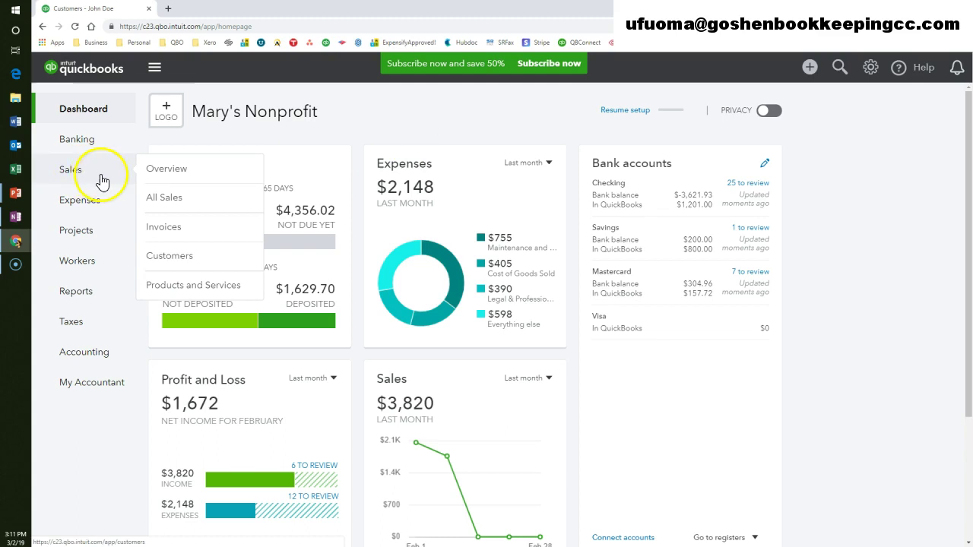
click(166, 202)
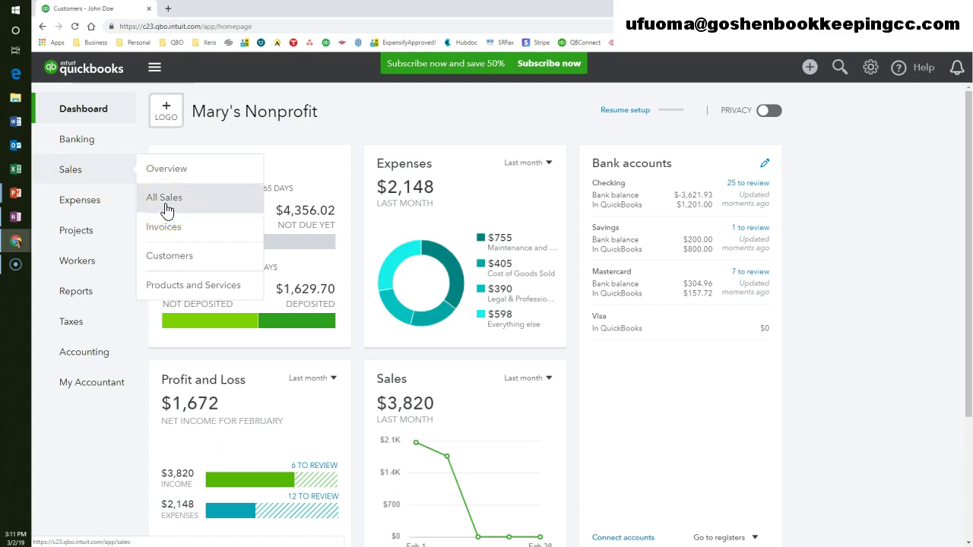
click(166, 210)
click(590, 431)
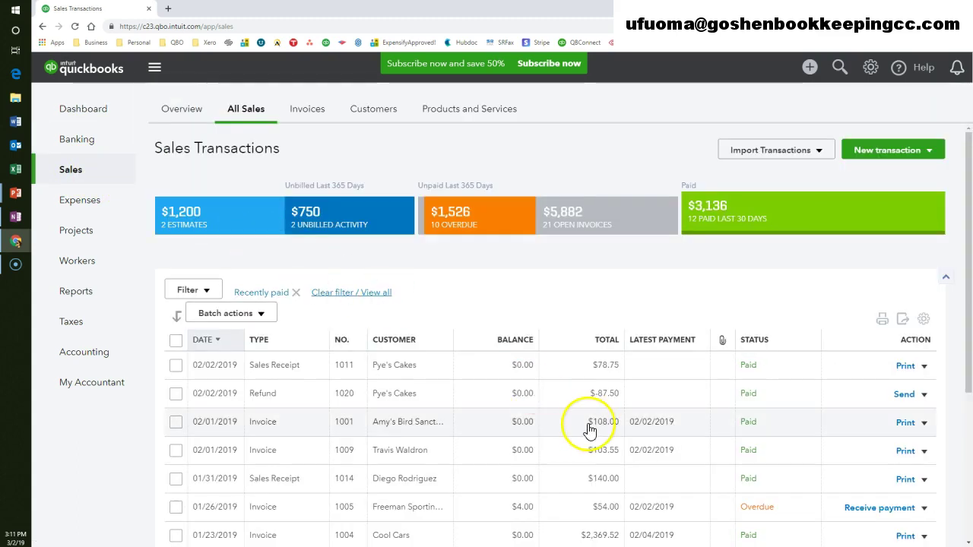
- Filter the sales transactions to the open estimates and check the status of the new estimate
click(229, 233)
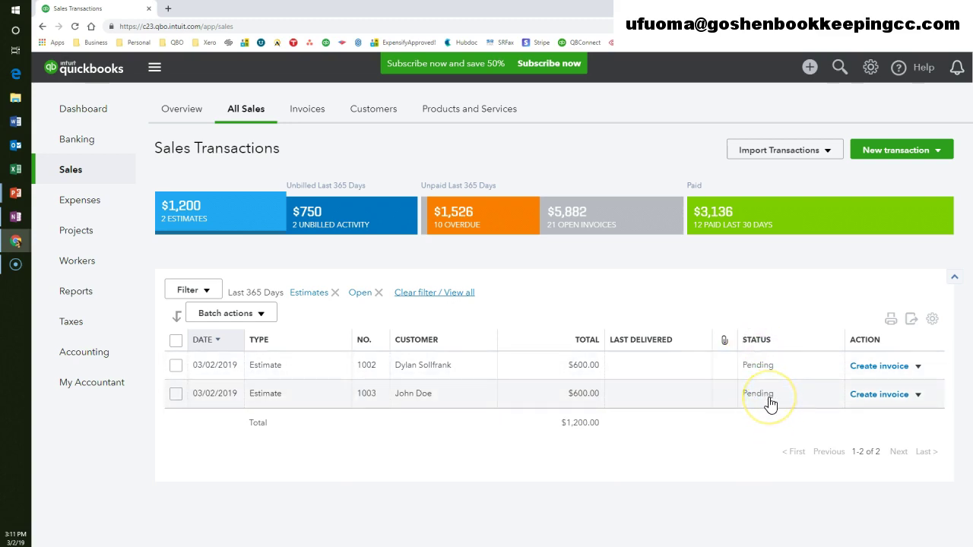
click(770, 403)
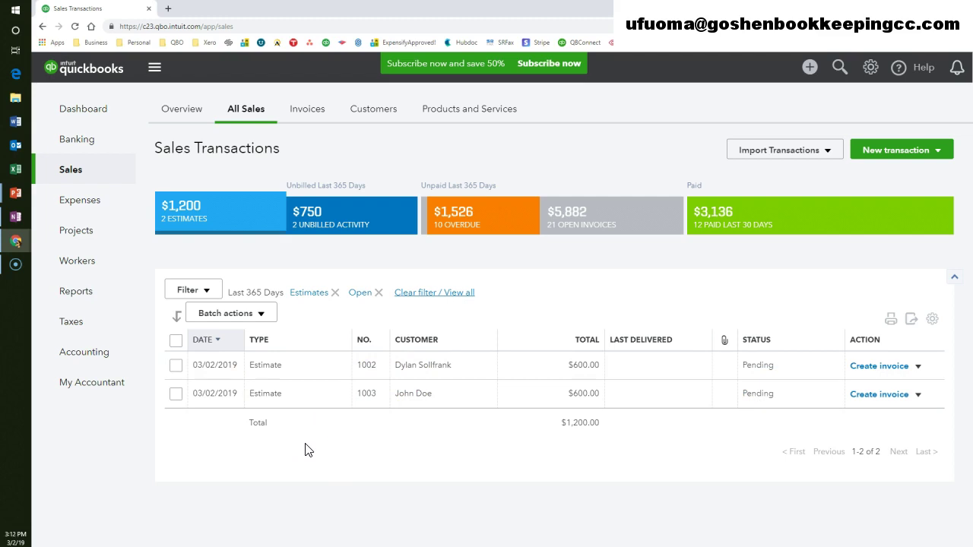
- Run the Estimates by Customer report from the Sales and customers group of the standard reports
click(89, 301)
click(91, 303)
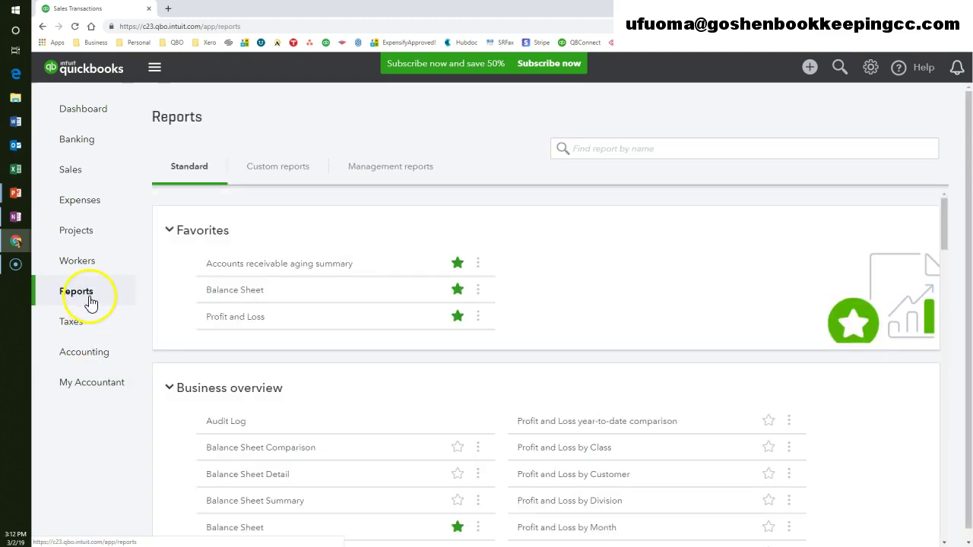
click(89, 299)
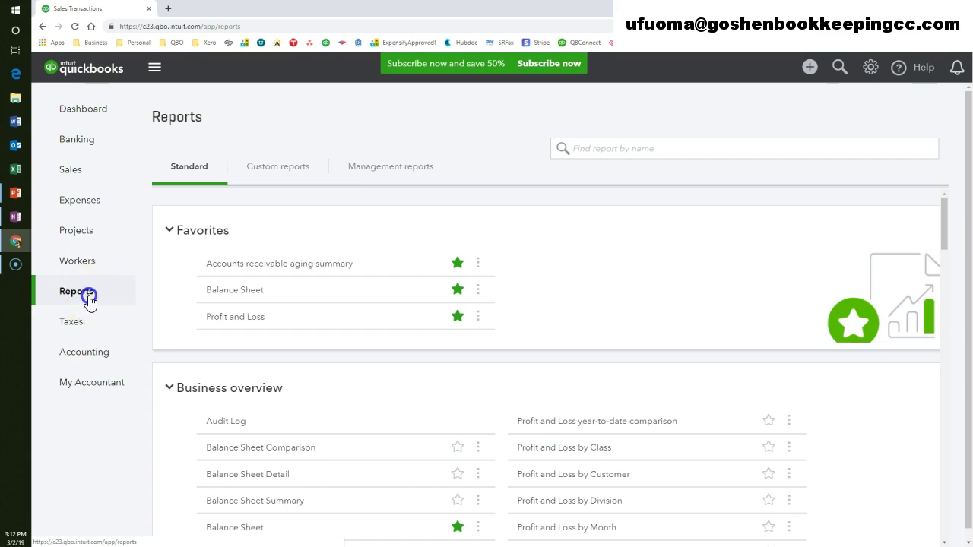
click(199, 171)
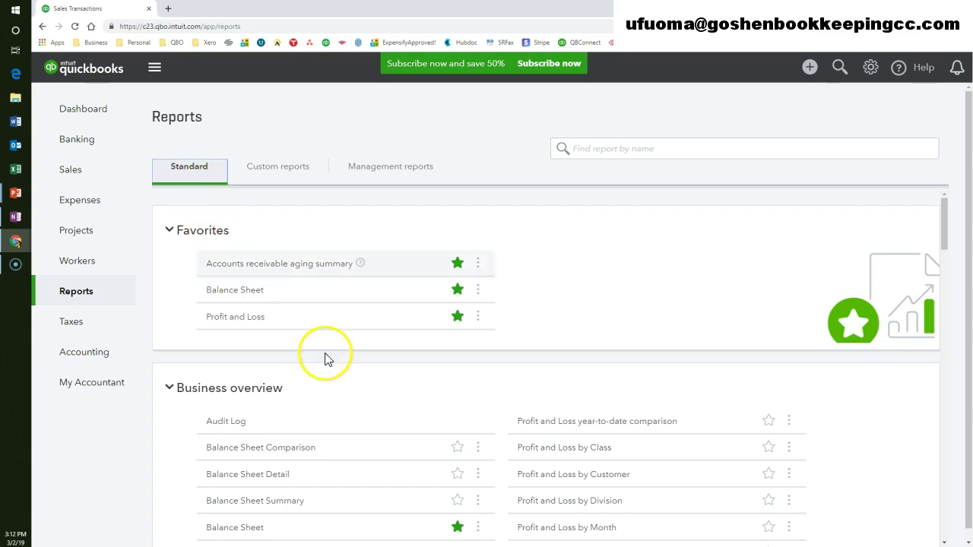
scroll(388, 416, down, 5)
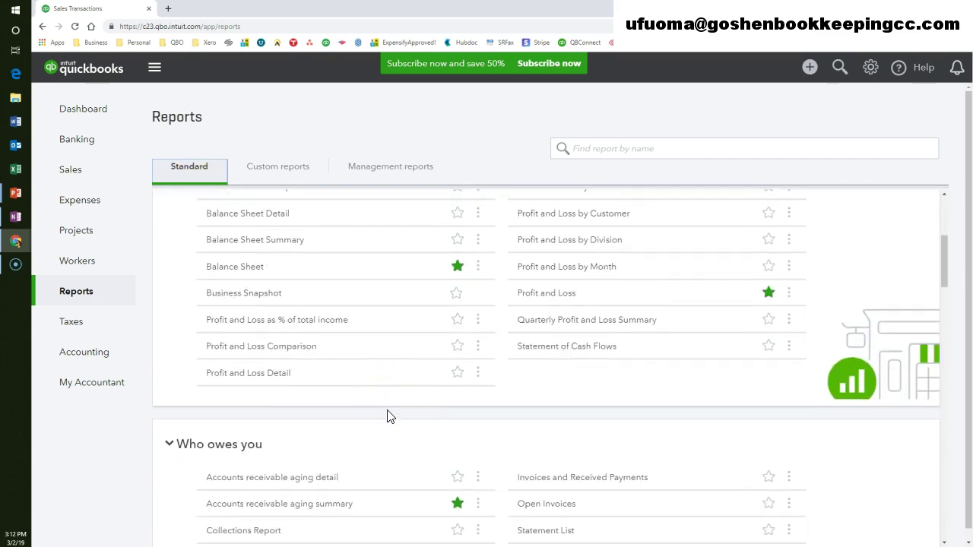
scroll(387, 416, down, 3)
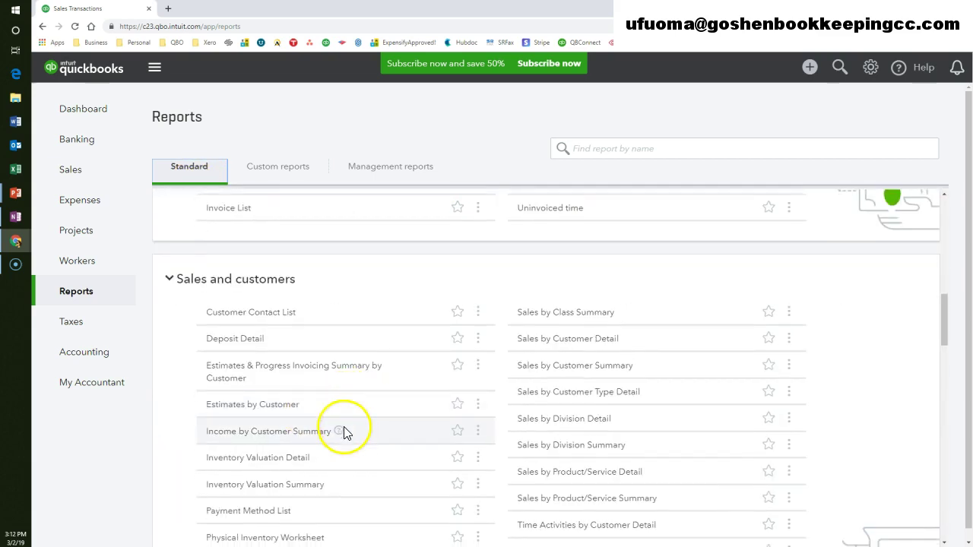
scroll(219, 333, down, 1)
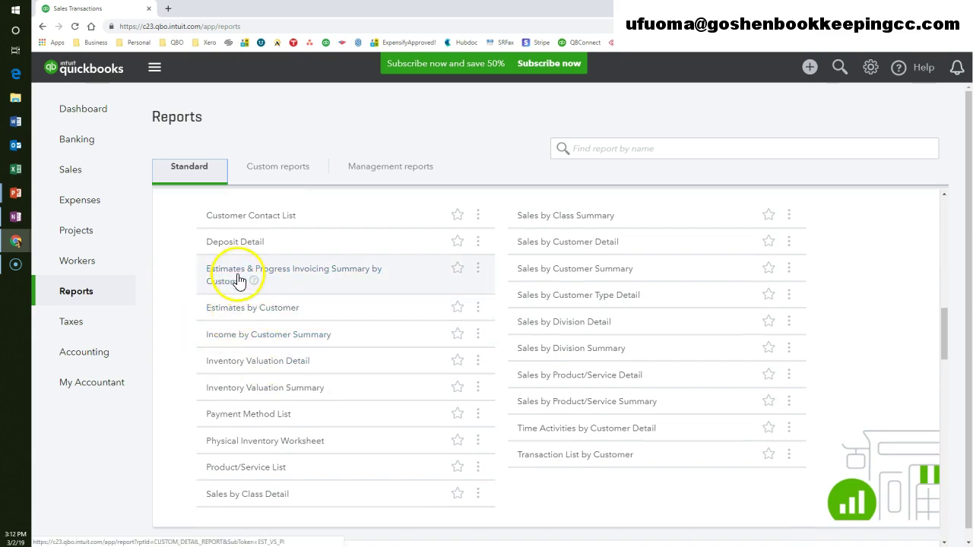
click(259, 316)
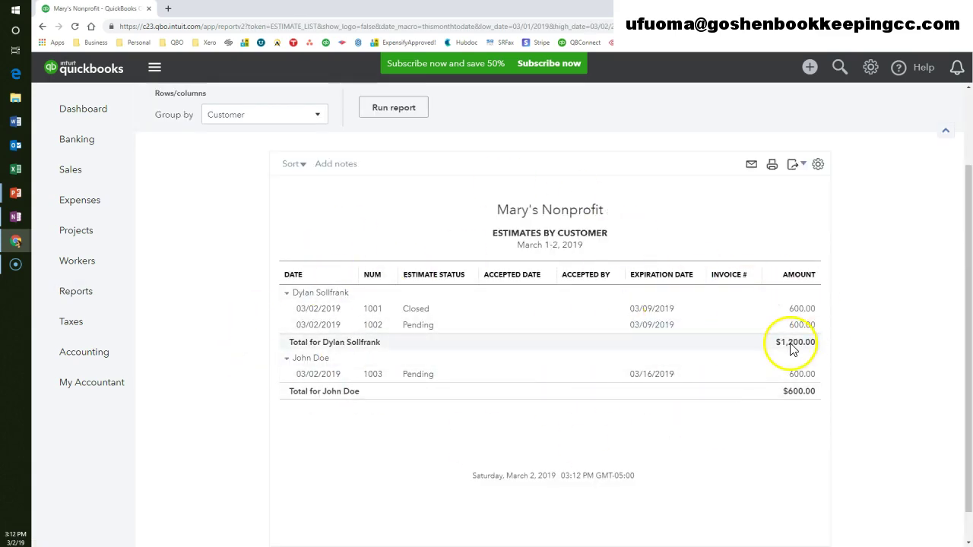
- Review the Estimates by Customer report and look at its export options without exporting it
scroll(796, 344, up, 1)
scroll(797, 344, up, 2)
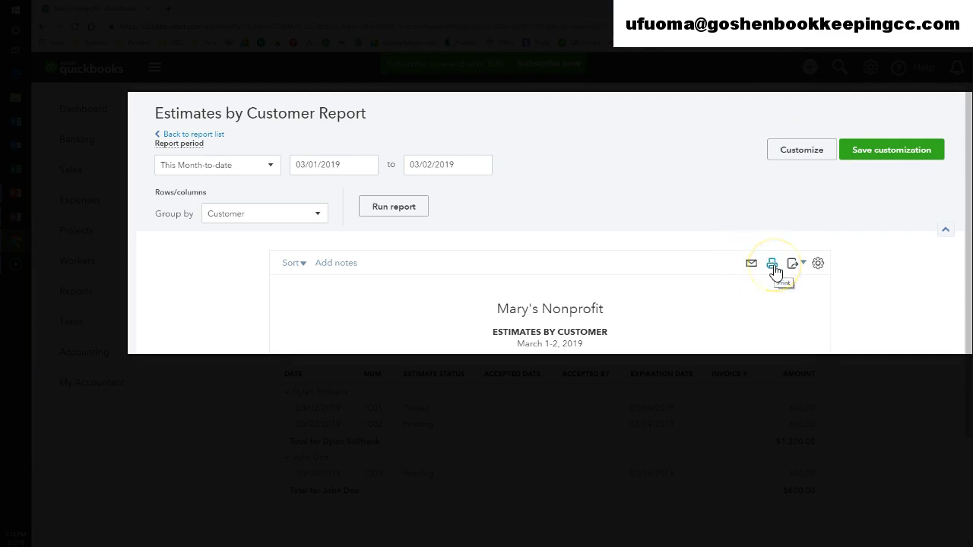
click(802, 263)
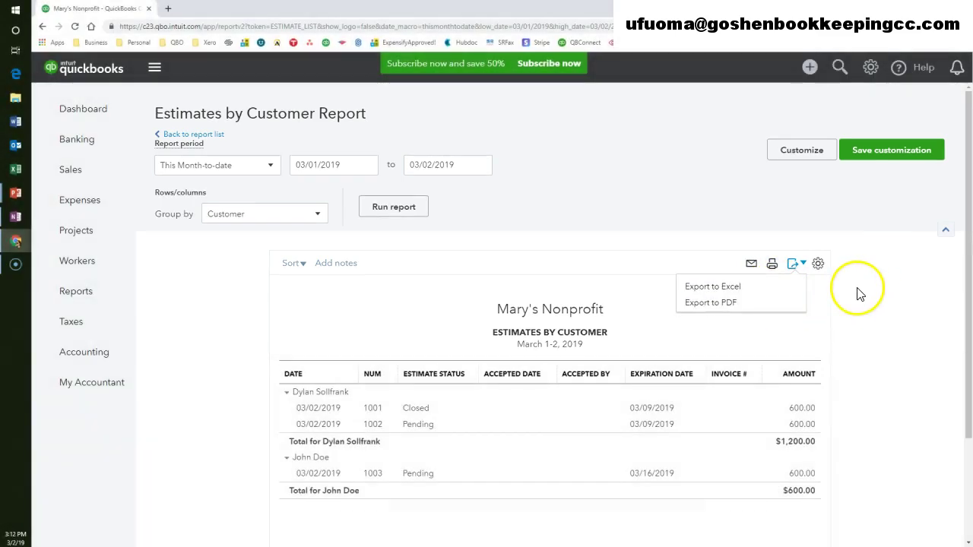
click(857, 293)
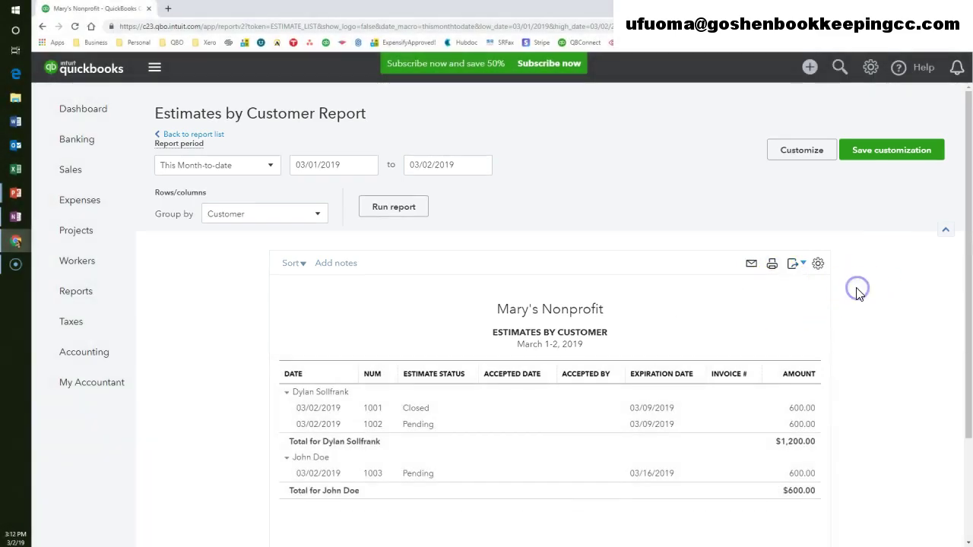